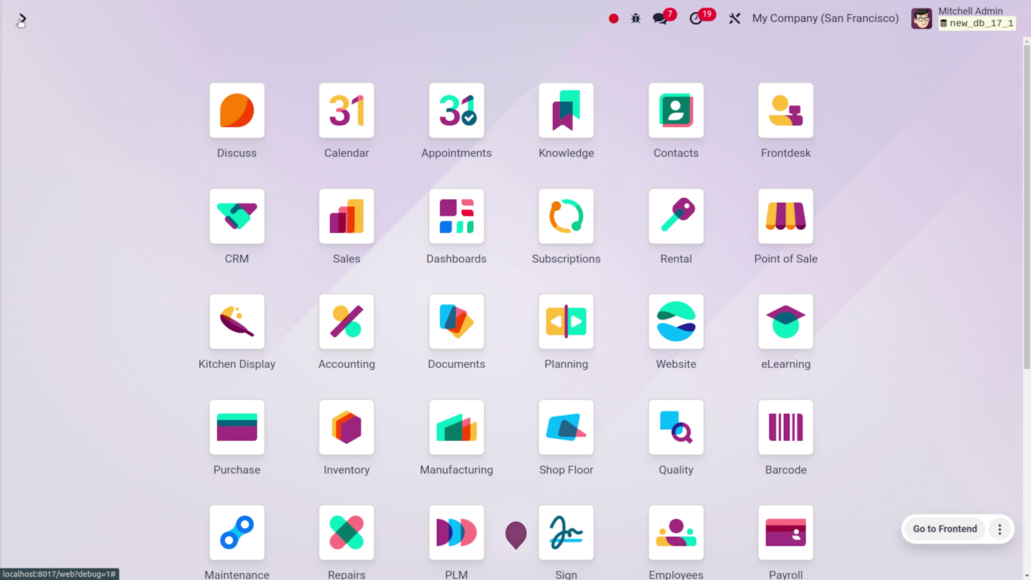
# Open the Website app on the job application form page and start editing it
pyautogui.write('we')
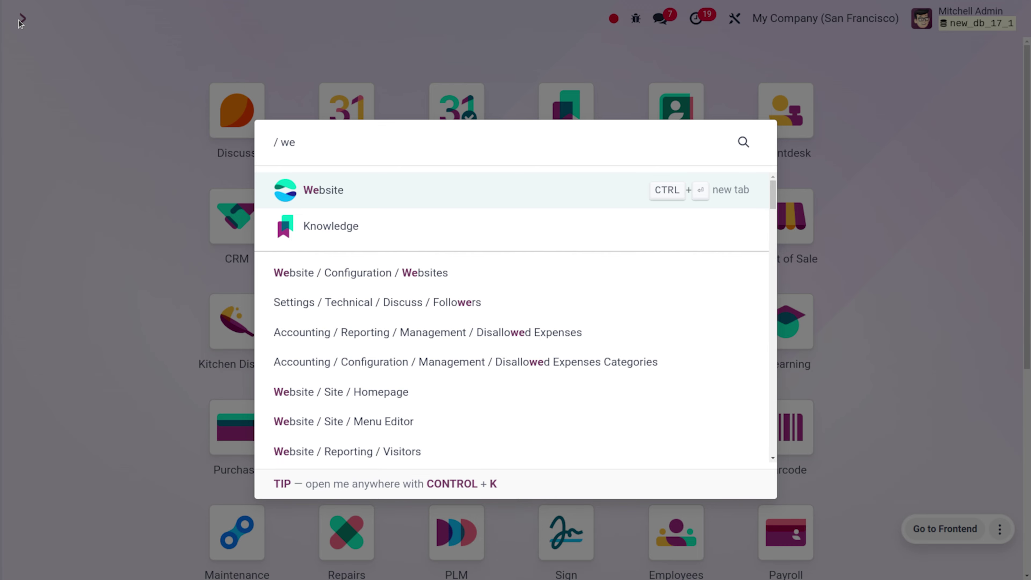
pyautogui.press('Return')
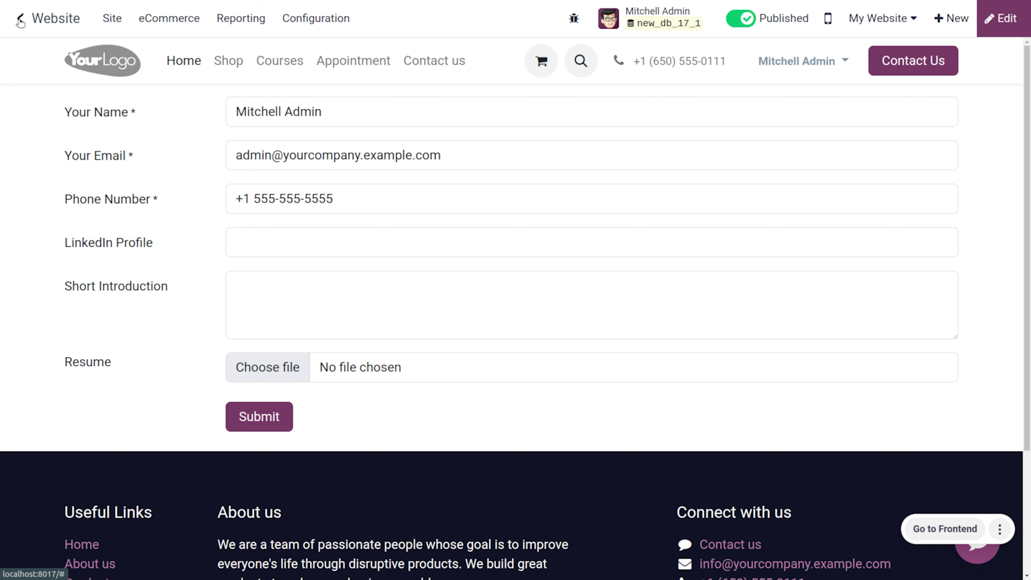
pyautogui.click(1002, 20)
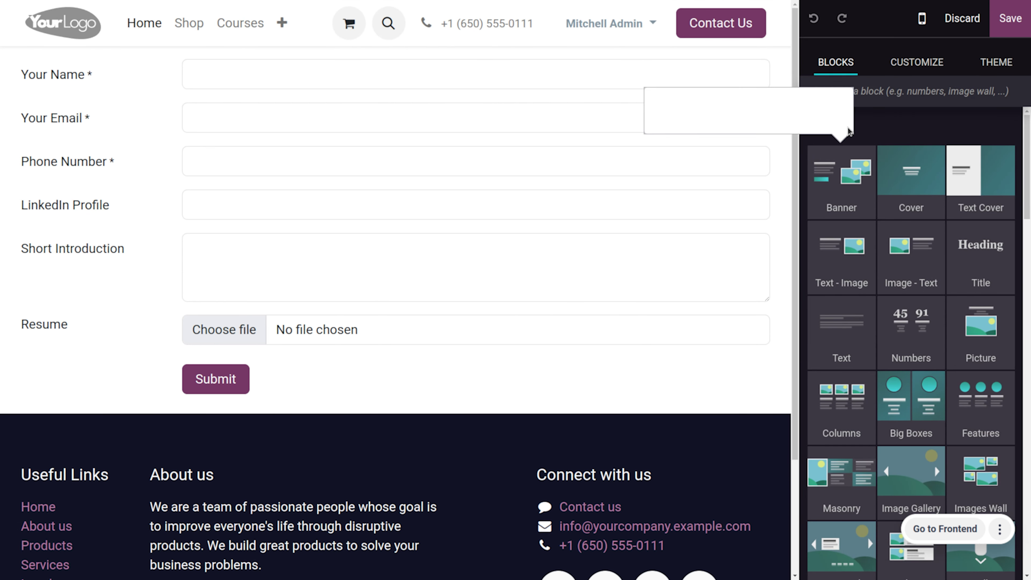
# Filter the building blocks by 'form' to find the Form block under Dynamic Content
pyautogui.click(859, 91)
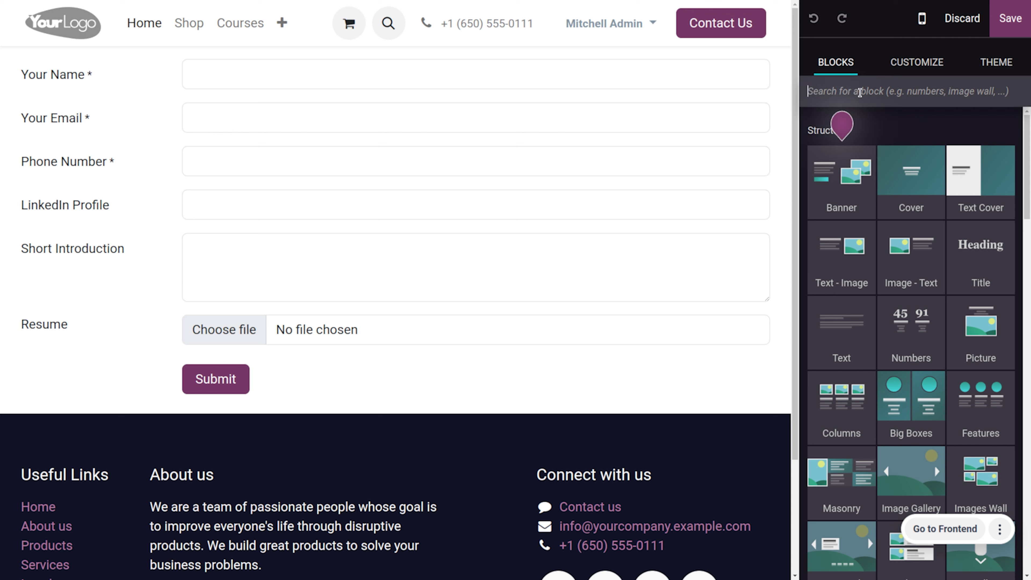
pyautogui.write('form')
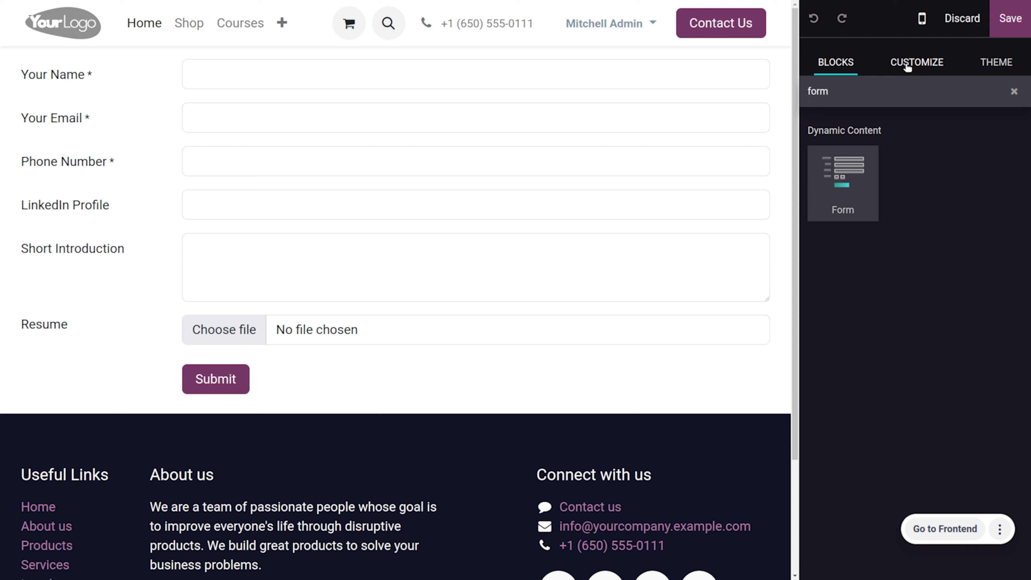
# Select the application form in Customize and keep its action as Apply for a Job
pyautogui.click(907, 67)
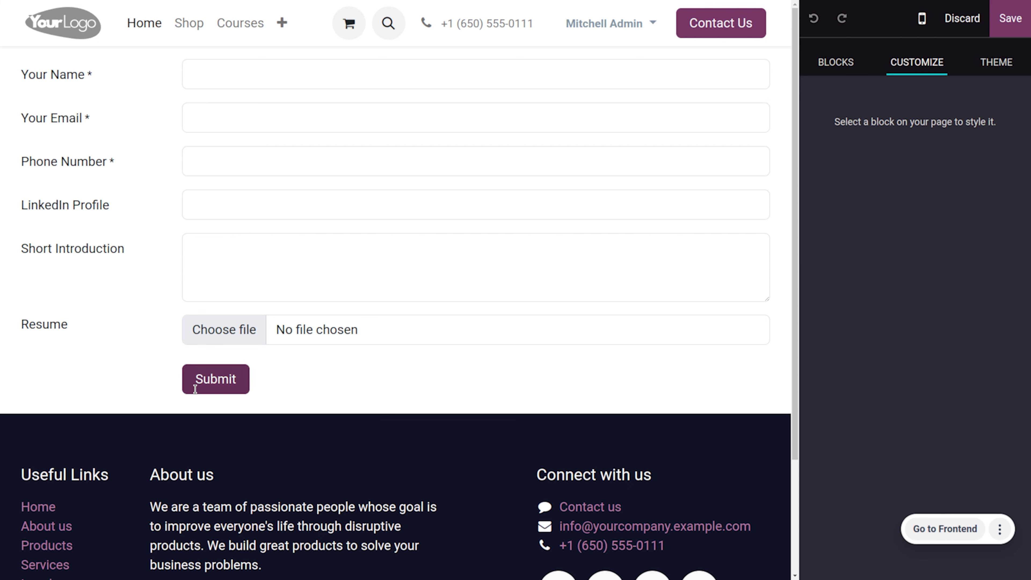
pyautogui.click(211, 387)
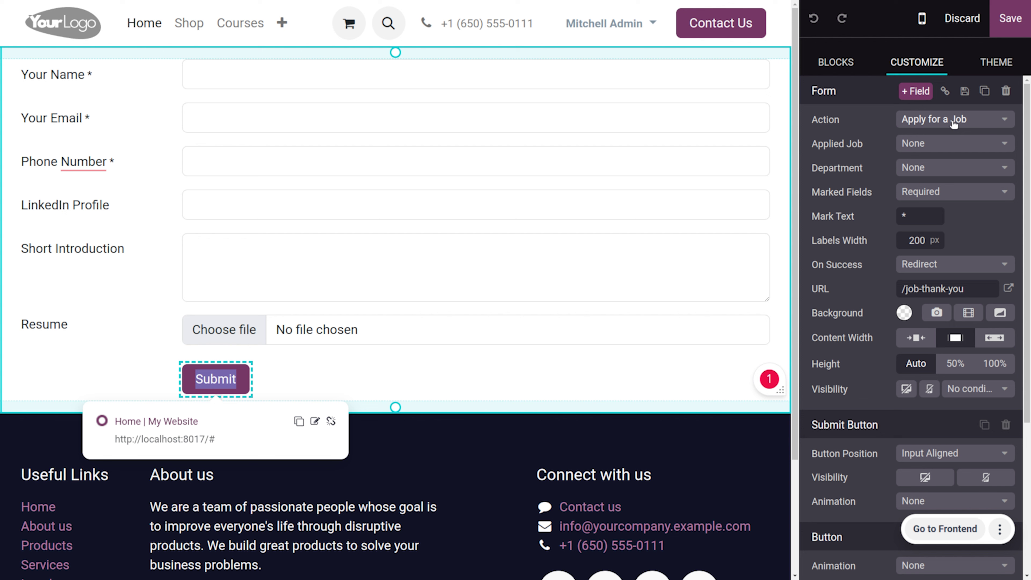
pyautogui.click(954, 122)
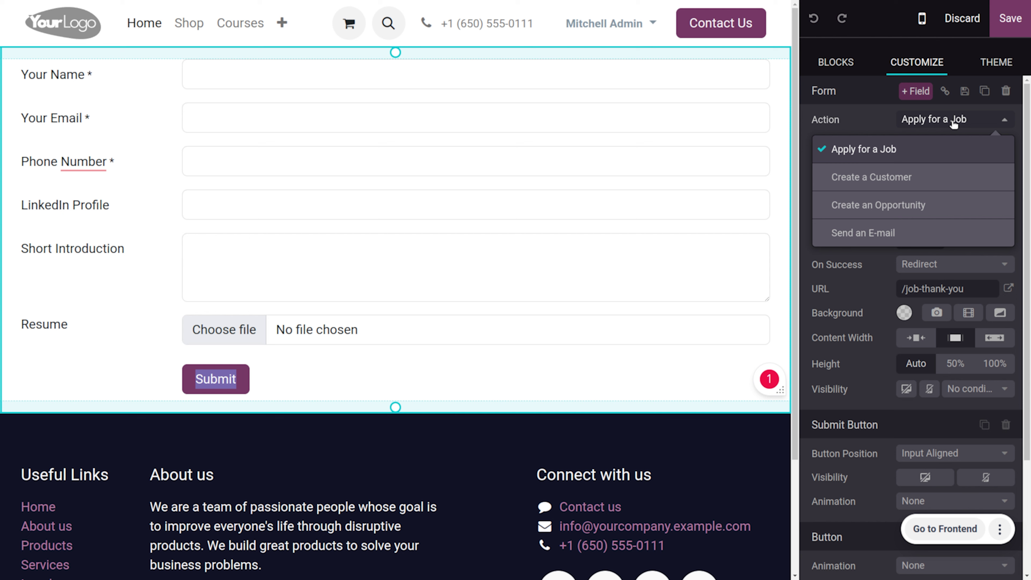
pyautogui.click(844, 153)
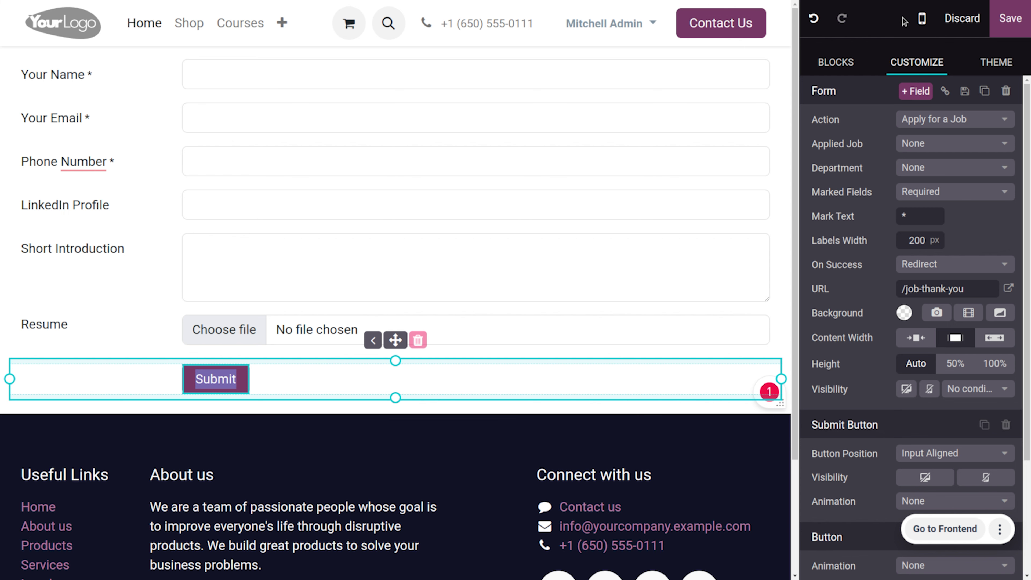
# Save the page edits and replace the prefilled Your Name with the applicant's full name
pyautogui.click(1011, 18)
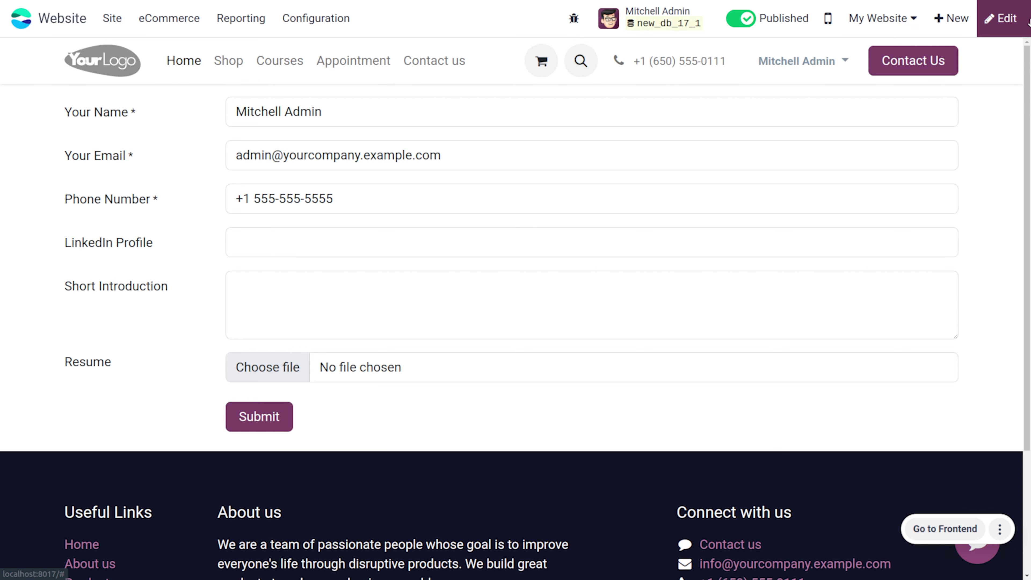
pyautogui.click(444, 111)
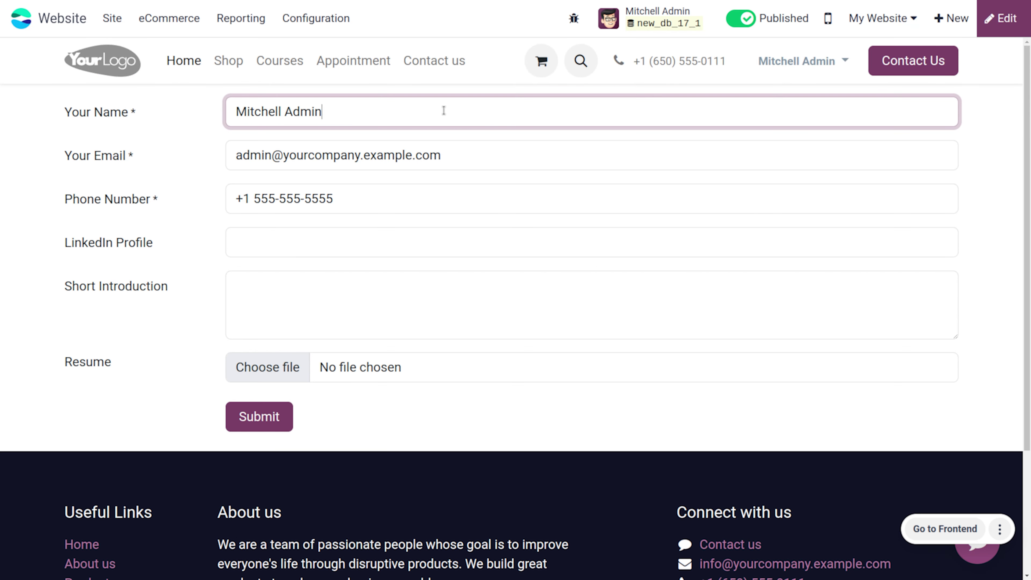
pyautogui.press('BackSpace')
pyautogui.press('BackSpace')
pyautogui.press('BackSpace')
pyautogui.press('BackSpace')
pyautogui.press('BackSpace')
pyautogui.press('BackSpace')
pyautogui.press('BackSpace')
pyautogui.press('BackSpace')
pyautogui.press('BackSpace')
pyautogui.press('BackSpace')
pyautogui.press('BackSpace')
pyautogui.press('BackSpace')
pyautogui.press('BackSpace')
pyautogui.press('BackSpace')
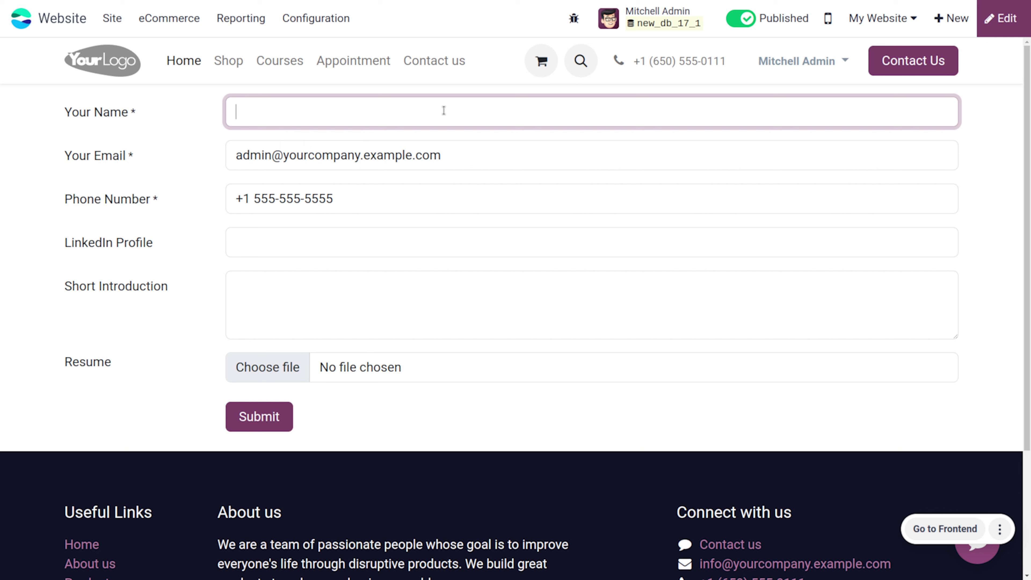
# Replace the prefilled Your Email with the applicant's Gmail address, correcting typos
pyautogui.click(457, 155)
pyautogui.press('BackSpace')
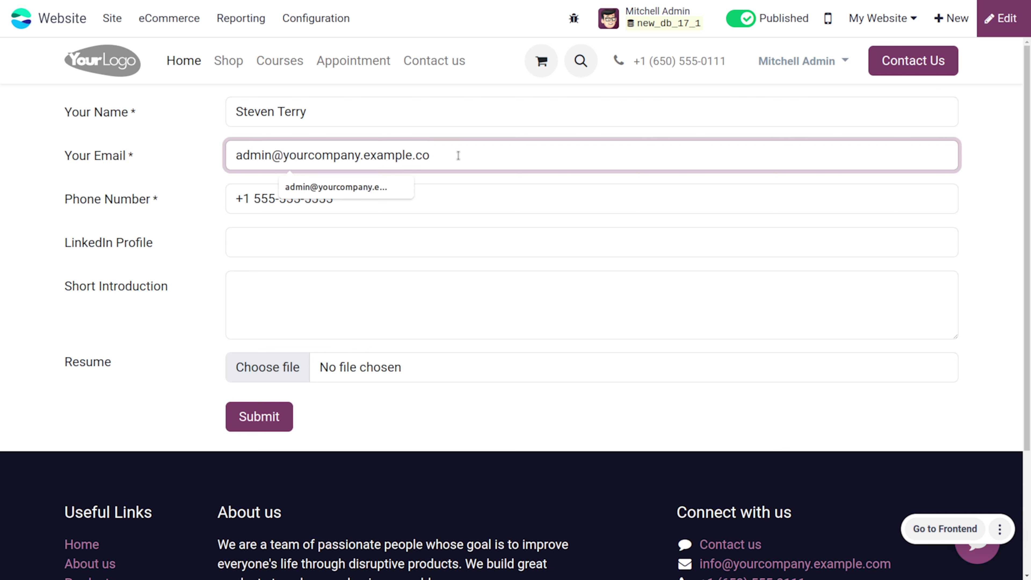
pyautogui.press('BackSpace')
pyautogui.press('BackSpace')
pyautogui.press('BackSpace')
pyautogui.press('BackSpace')
pyautogui.press('BackSpace')
pyautogui.press('BackSpace')
pyautogui.press('BackSpace')
pyautogui.press('BackSpace')
pyautogui.press('BackSpace')
pyautogui.press('BackSpace')
pyautogui.press('BackSpace')
pyautogui.press('BackSpace')
pyautogui.press('BackSpace')
pyautogui.press('BackSpace')
pyautogui.press('BackSpace')
pyautogui.press('BackSpace')
pyautogui.press('BackSpace')
pyautogui.press('BackSpace')
pyautogui.press('BackSpace')
pyautogui.press('BackSpace')
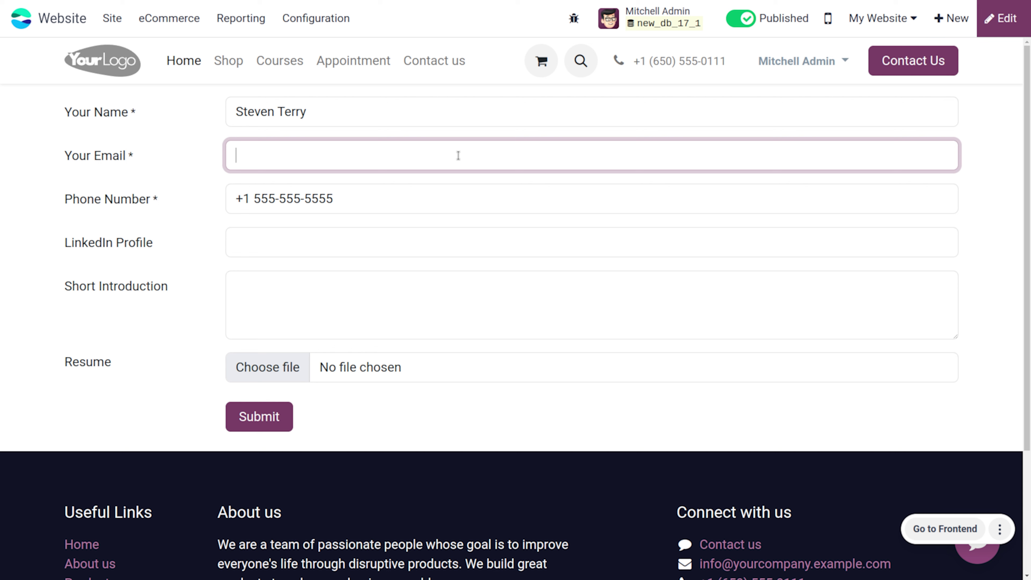
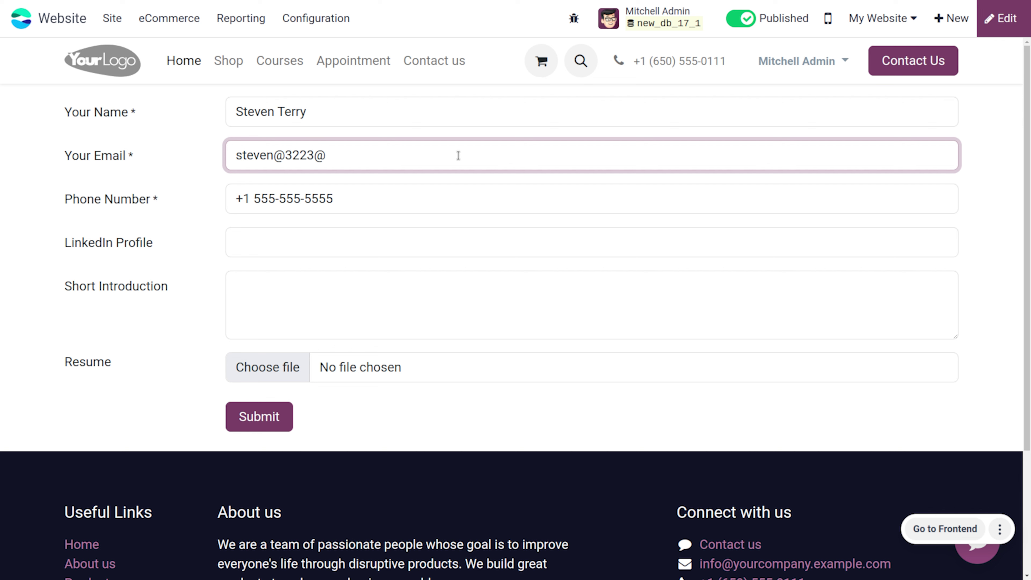
pyautogui.click(283, 157)
pyautogui.press('BackSpace')
pyautogui.click(309, 153)
pyautogui.write('@gmail.com')
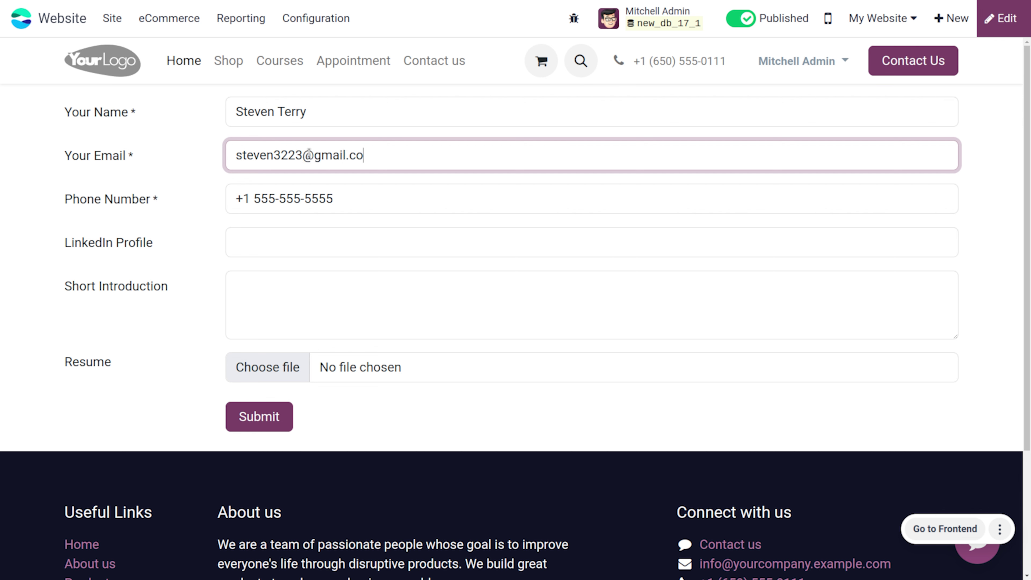
# Enter the applicant's phone number and paste their LinkedIn profile link
pyautogui.click(350, 196)
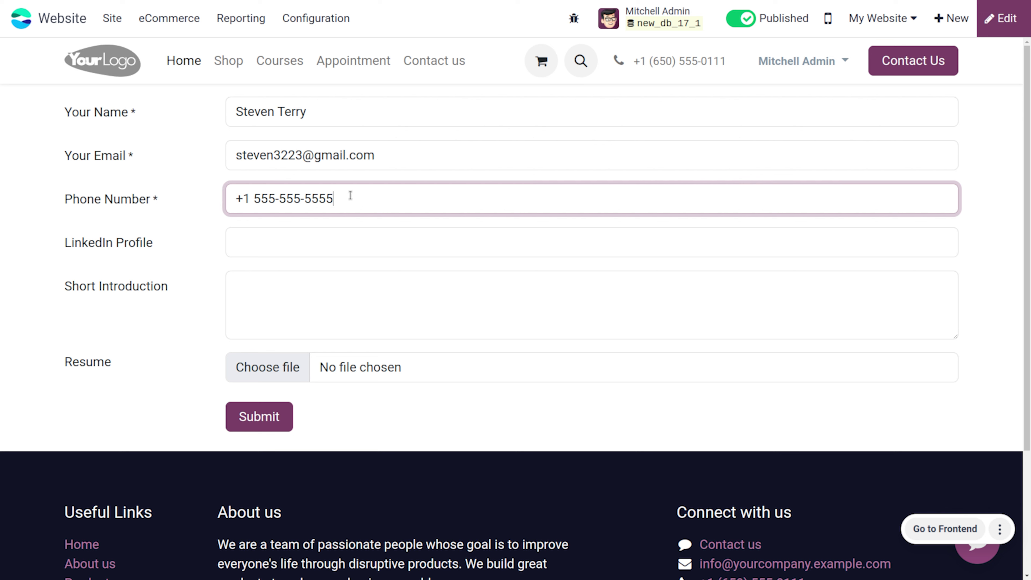
pyautogui.press('BackSpace')
pyautogui.press('BackSpace')
pyautogui.press('BackSpace')
pyautogui.press('BackSpace')
pyautogui.press('BackSpace')
pyautogui.press('BackSpace')
pyautogui.press('BackSpace')
pyautogui.press('BackSpace')
pyautogui.press('BackSpace')
pyautogui.press('BackSpace')
pyautogui.press('BackSpace')
pyautogui.press('BackSpace')
pyautogui.press('BackSpace')
pyautogui.press('BackSpace')
pyautogui.press('BackSpace')
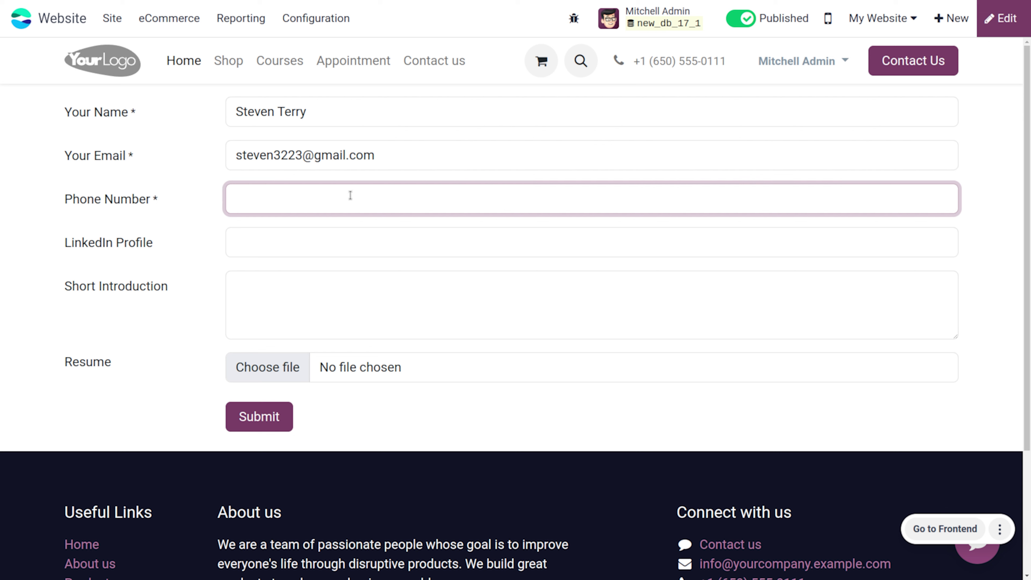
pyautogui.click(454, 235)
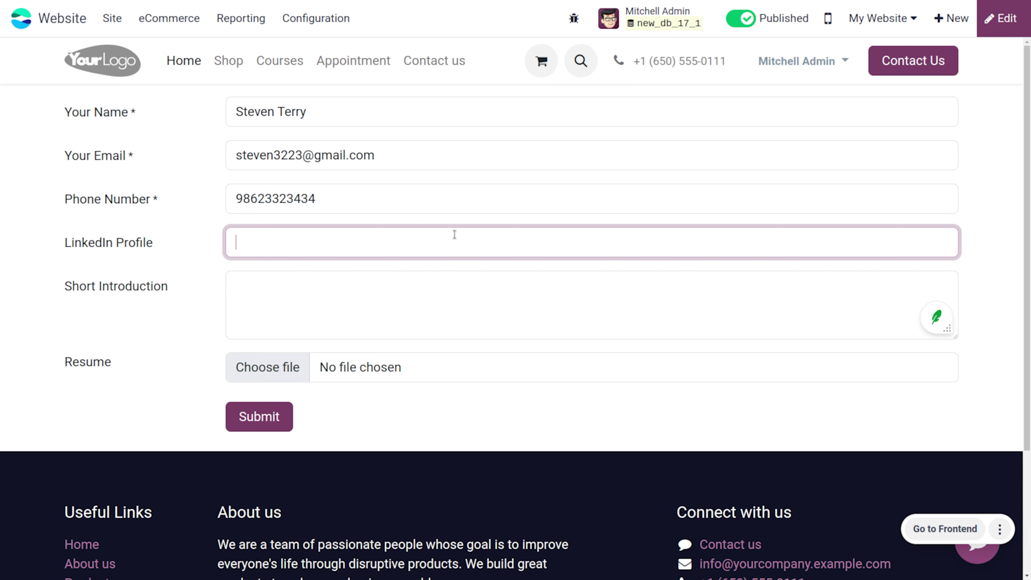
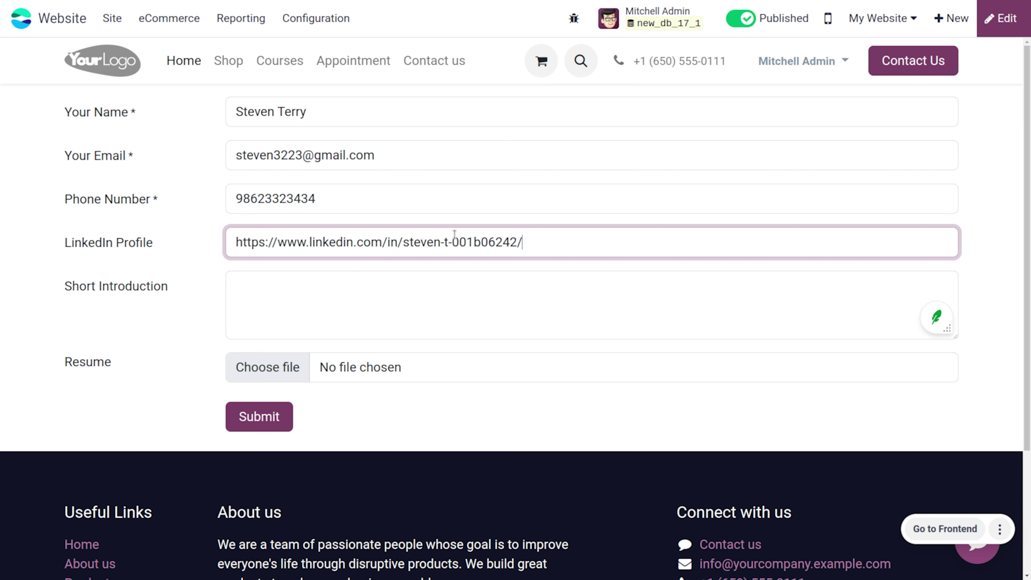
# Write a short introduction as a graphic designer with 5 years' experience in designing
pyautogui.click(327, 298)
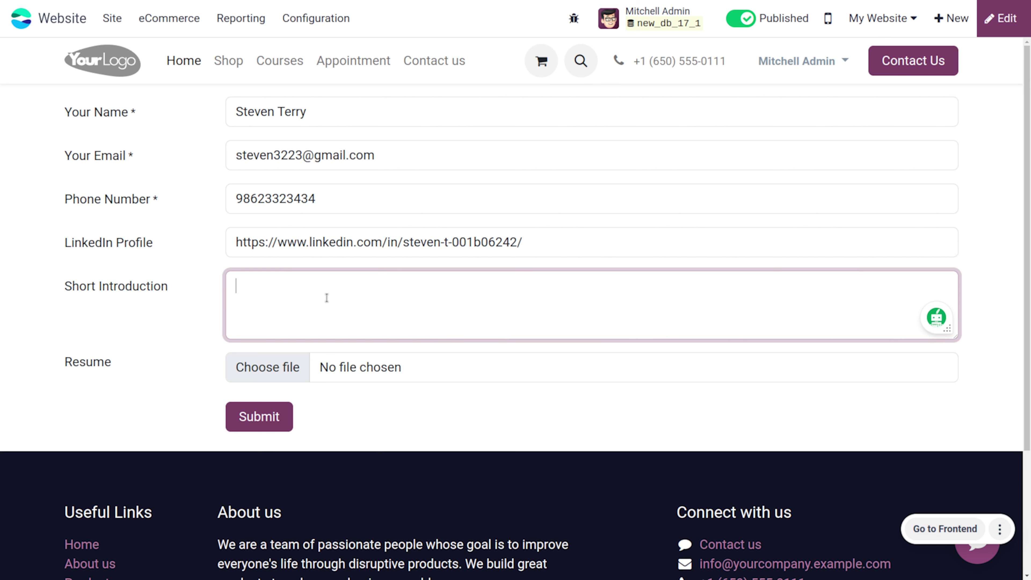
pyautogui.write('Take')
pyautogui.press('BackSpace')
pyautogui.press('BackSpace')
pyautogui.press('BackSpace')
pyautogui.press('BackSpace')
pyautogui.press('BackSpace')
pyautogui.write("Hi i'm steven Gra")
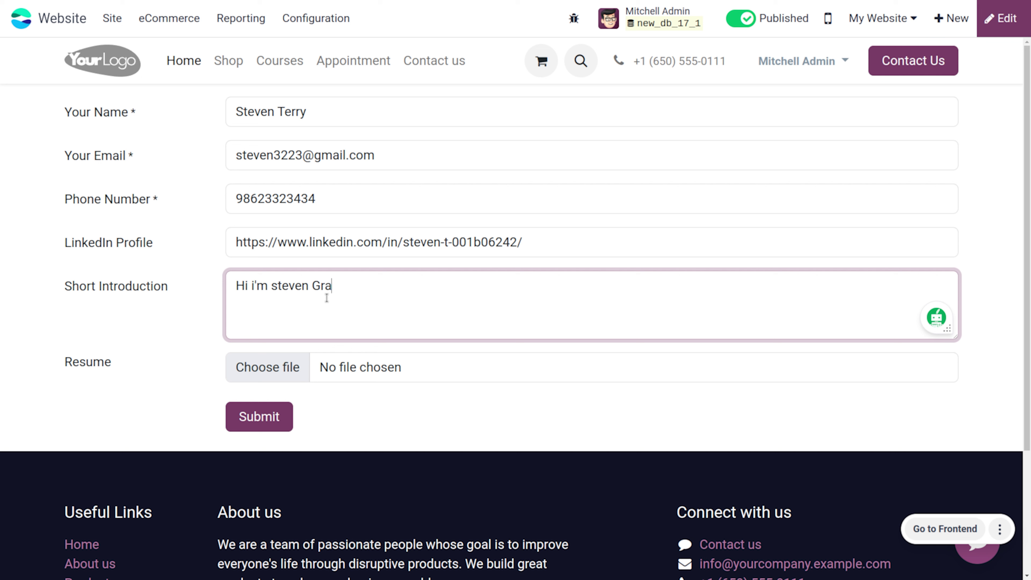
pyautogui.write('phic Designer with ')
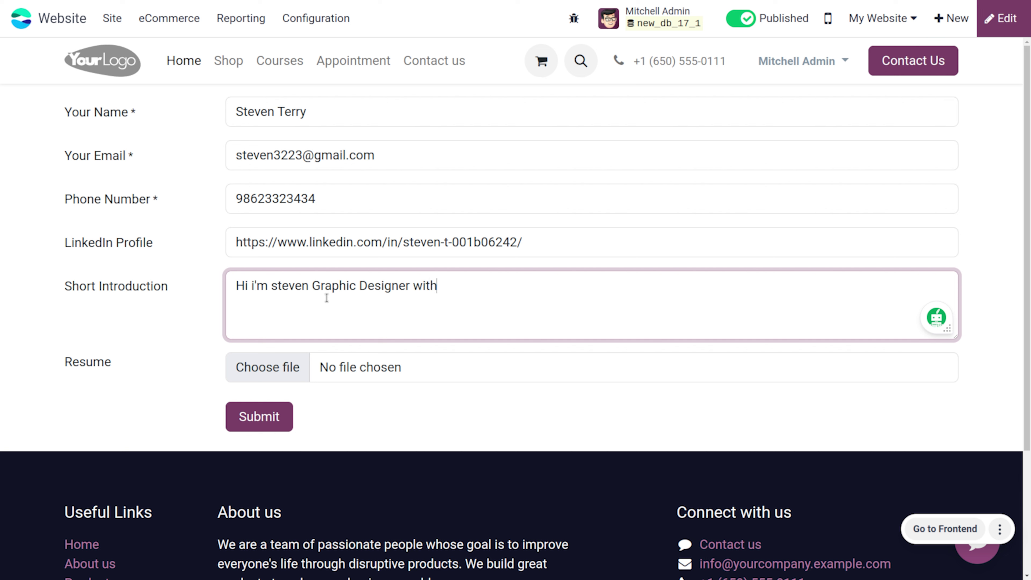
pyautogui.write('5 year of expe')
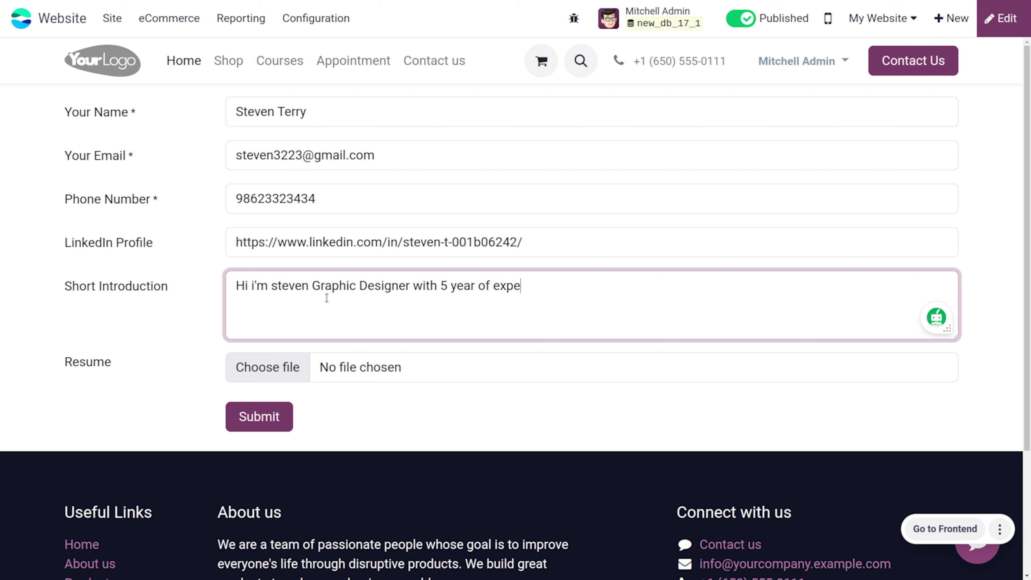
pyautogui.write('rience in various f')
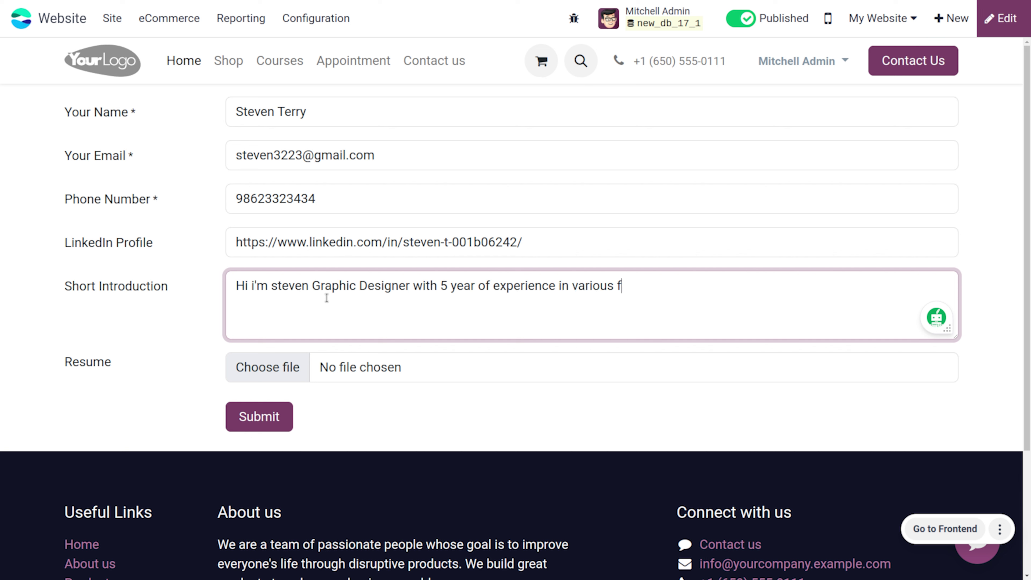
pyautogui.press('BackSpace')
pyautogui.write('iled')
pyautogui.press('BackSpace')
pyautogui.press('BackSpace')
pyautogui.press('BackSpace')
pyautogui.press('BackSpace')
pyautogui.write('field of')
pyautogui.write('gning.')
# Attach cv.png as the resume and submit the job application
pyautogui.click(257, 369)
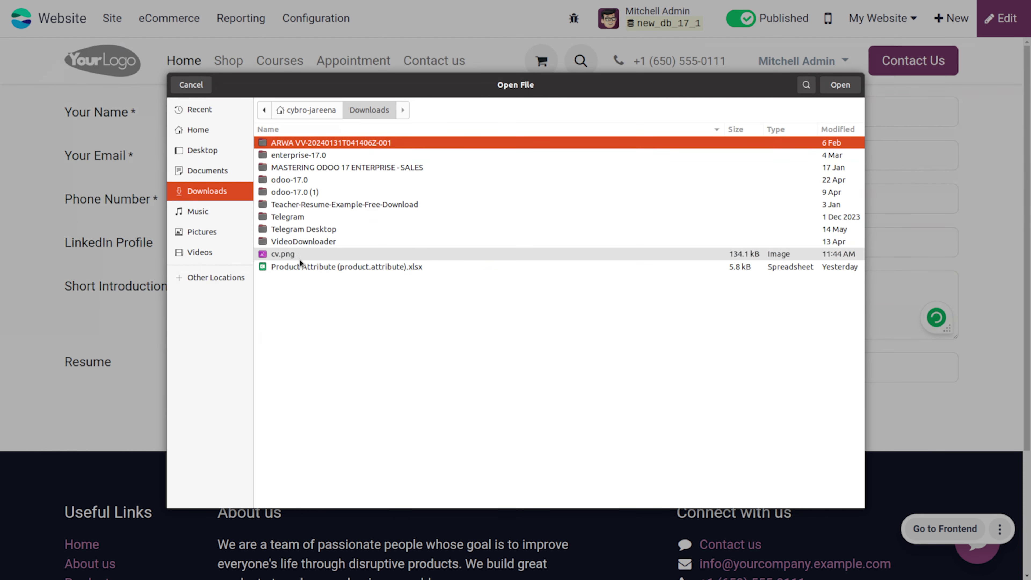
pyautogui.click(300, 259)
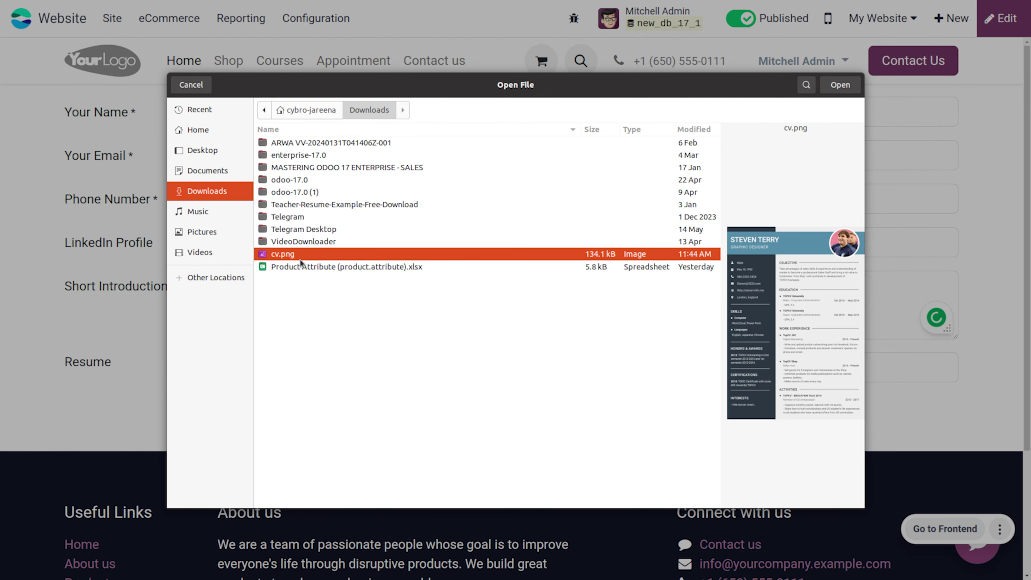
pyautogui.click(839, 85)
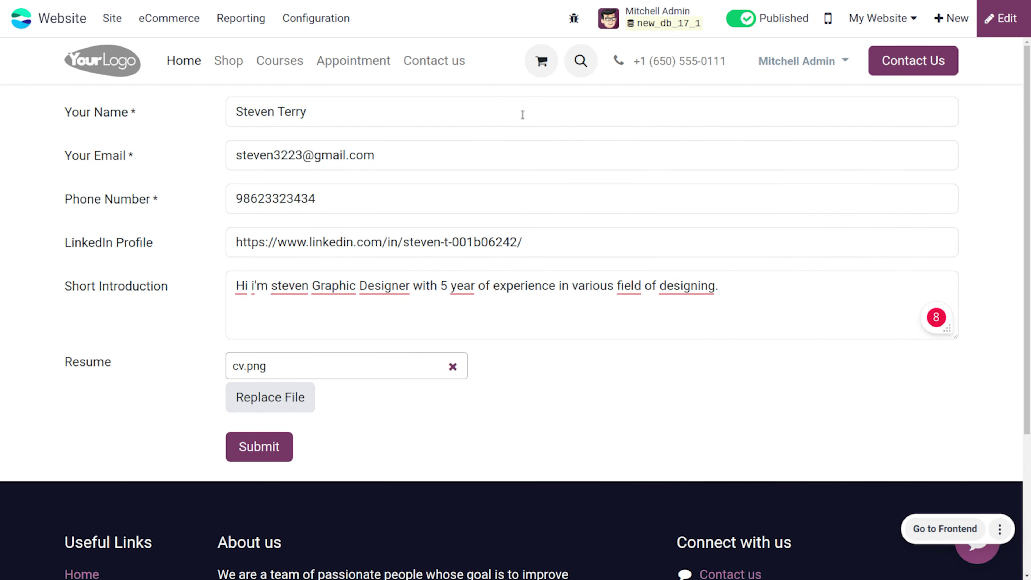
pyautogui.click(266, 446)
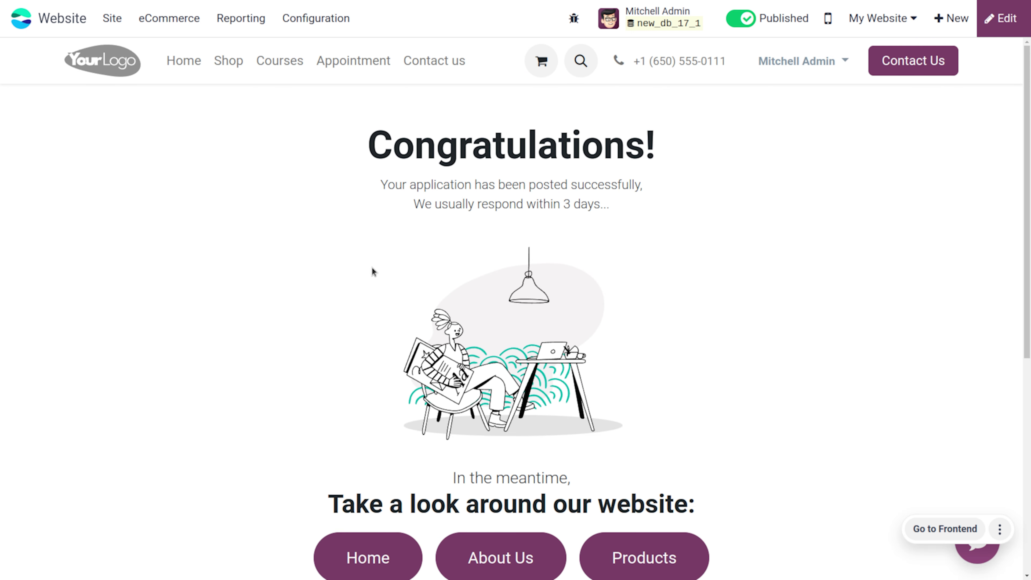
pyautogui.click(19, 18)
# Open the Recruitment app's All Applications list
pyautogui.write('re')
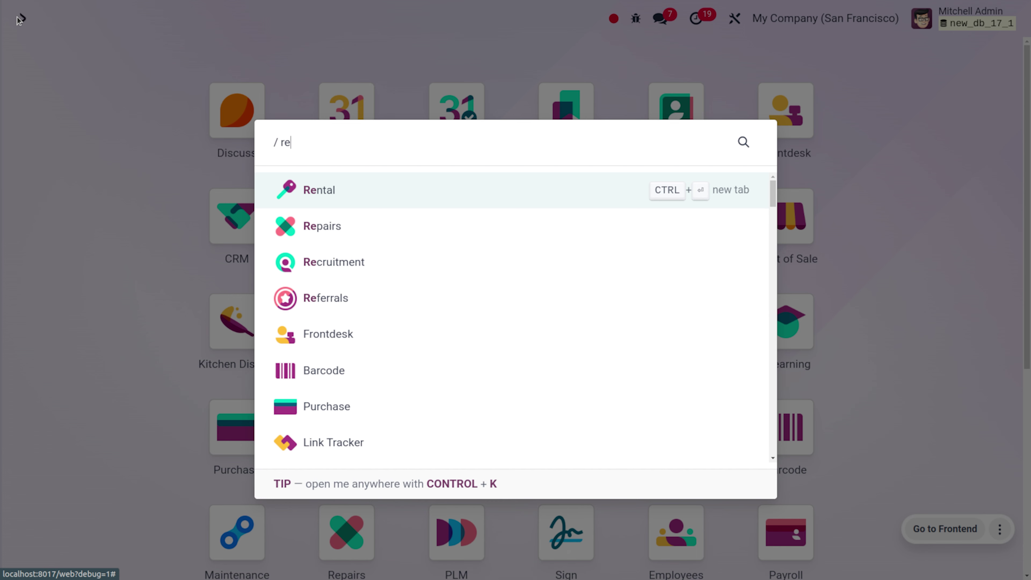
pyautogui.press('Down')
pyautogui.press('Down')
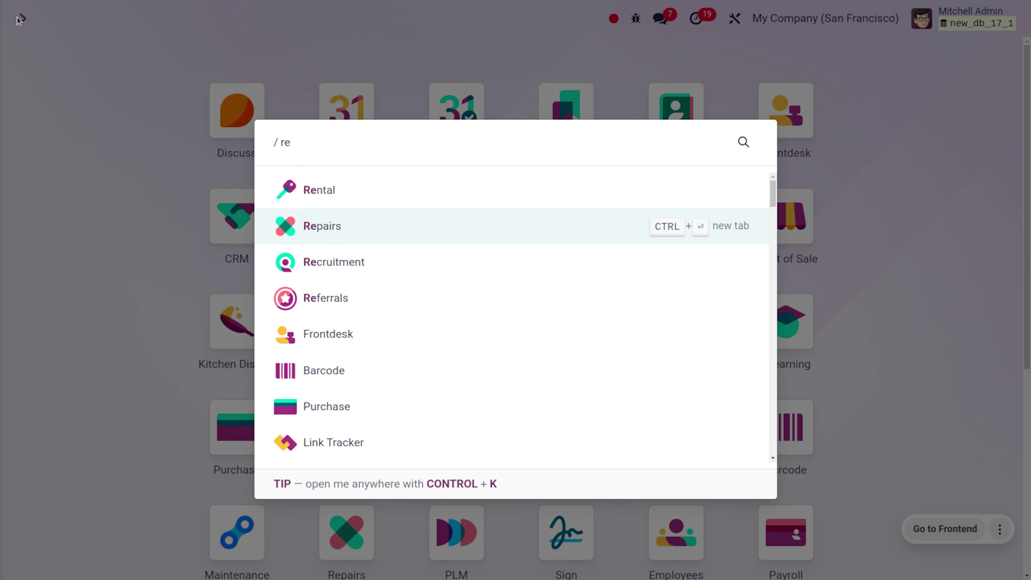
pyautogui.press('Return')
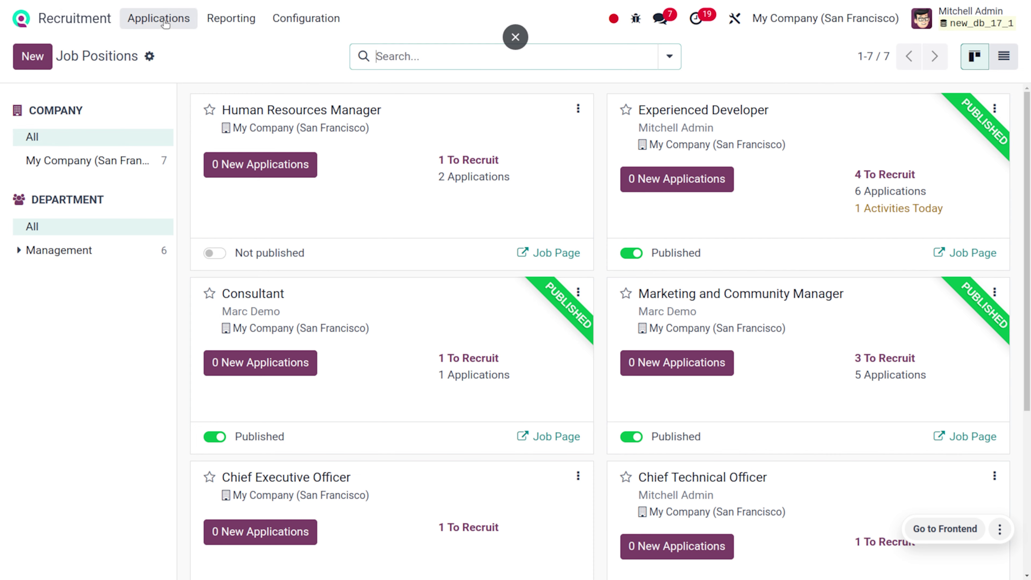
pyautogui.click(167, 28)
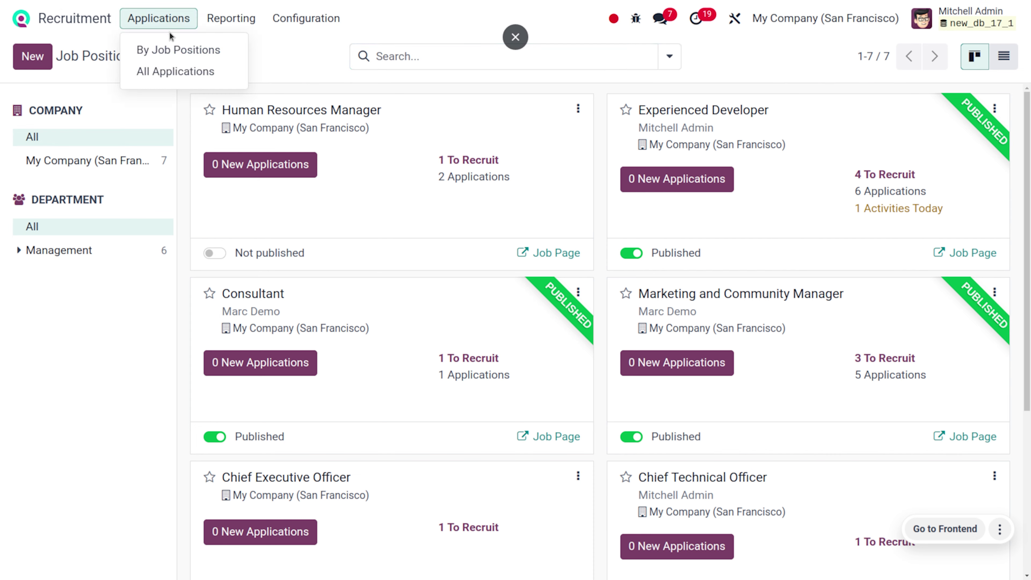
pyautogui.click(191, 72)
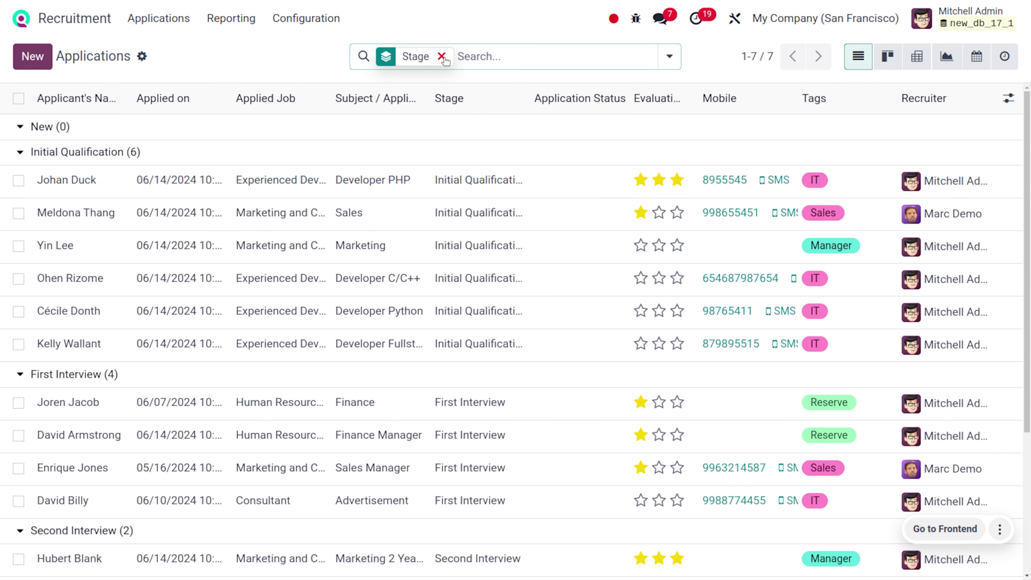
# Remove the Stage grouping, search applicants by the new applicant's name and open the record
pyautogui.click(442, 57)
pyautogui.write('ste')
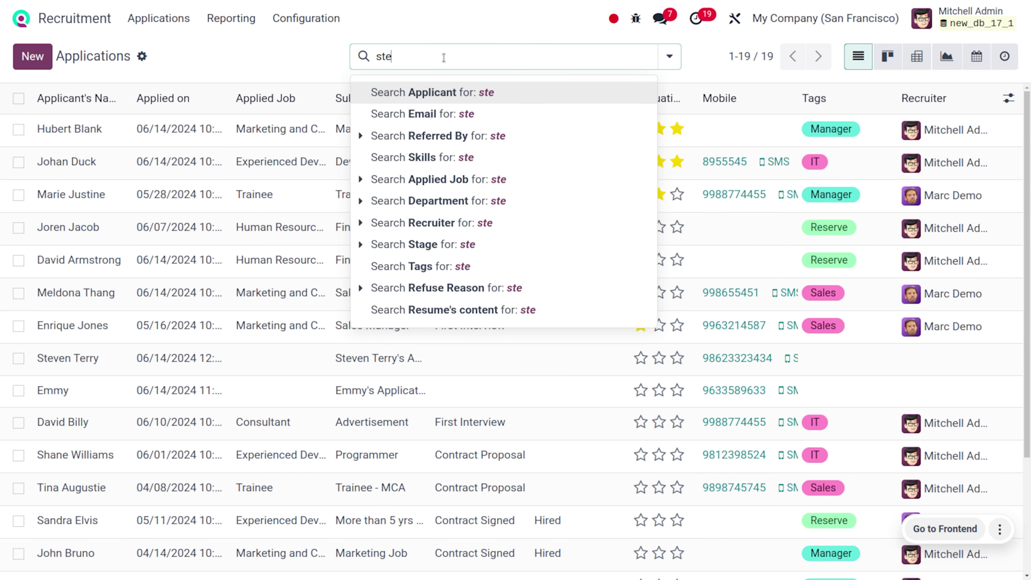
pyautogui.write('ven')
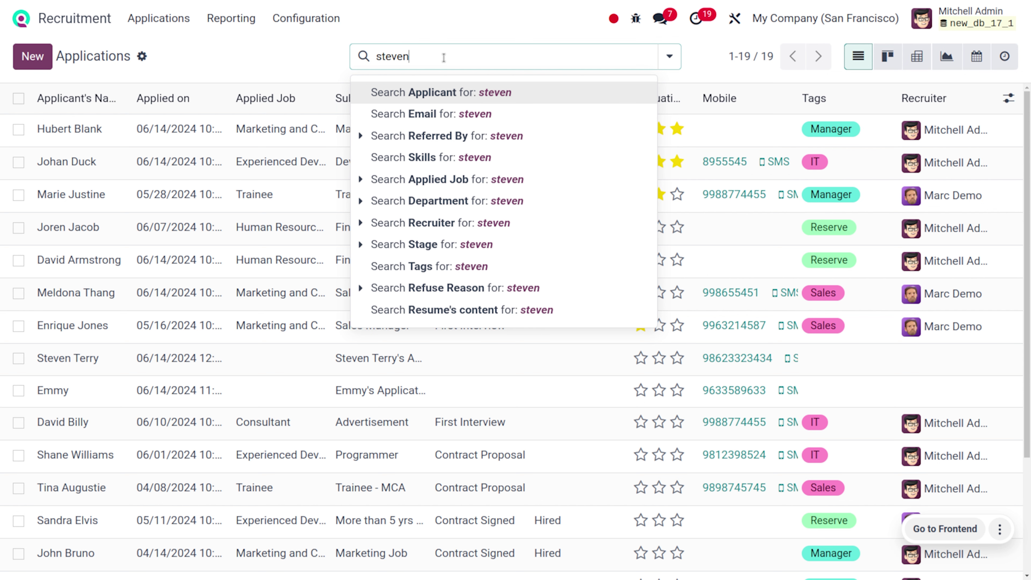
pyautogui.press('Return')
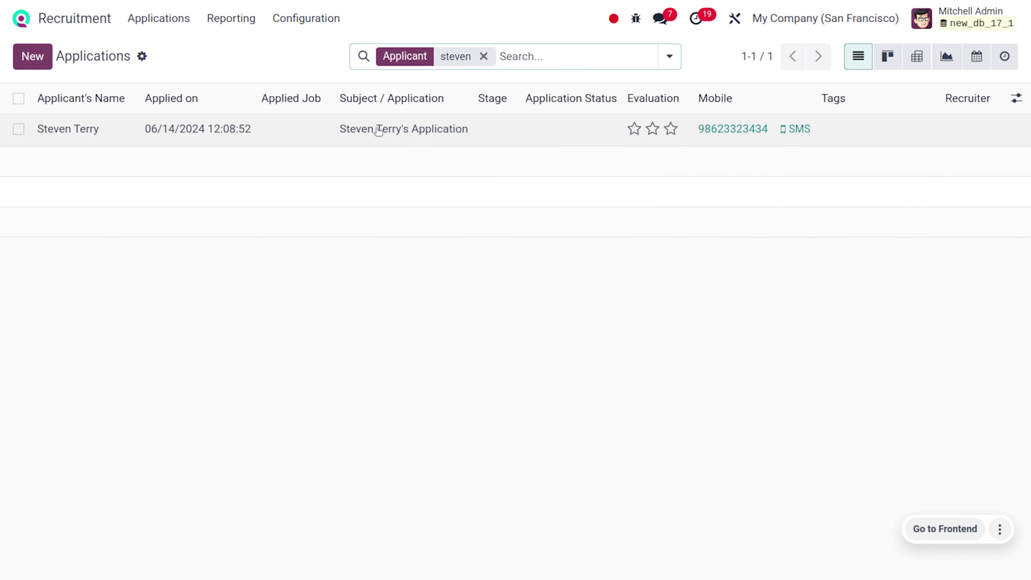
pyautogui.click(252, 141)
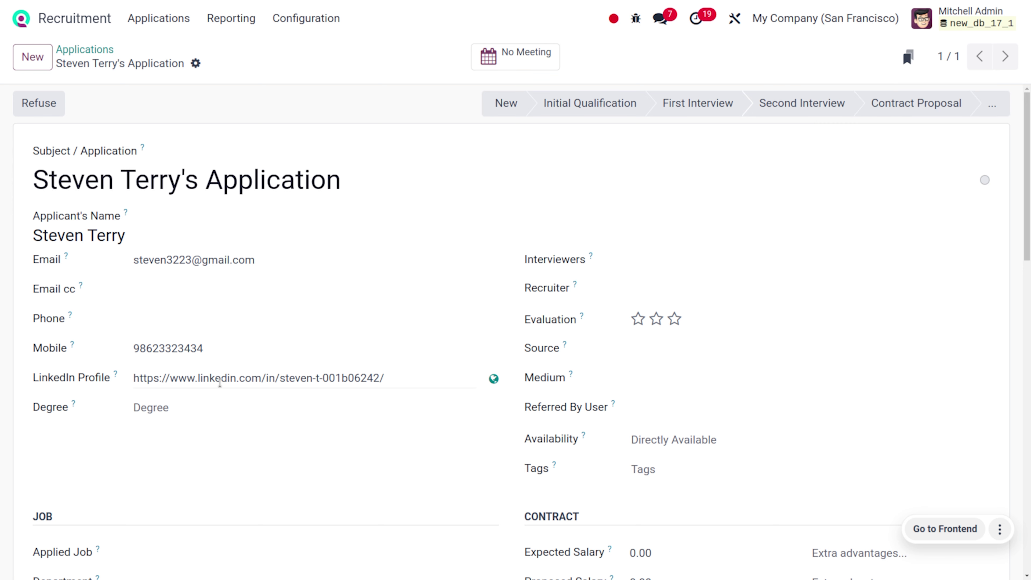
# Scroll through the application record to review the submitted contact details and introduction
pyautogui.scroll(-10, 465, 312)
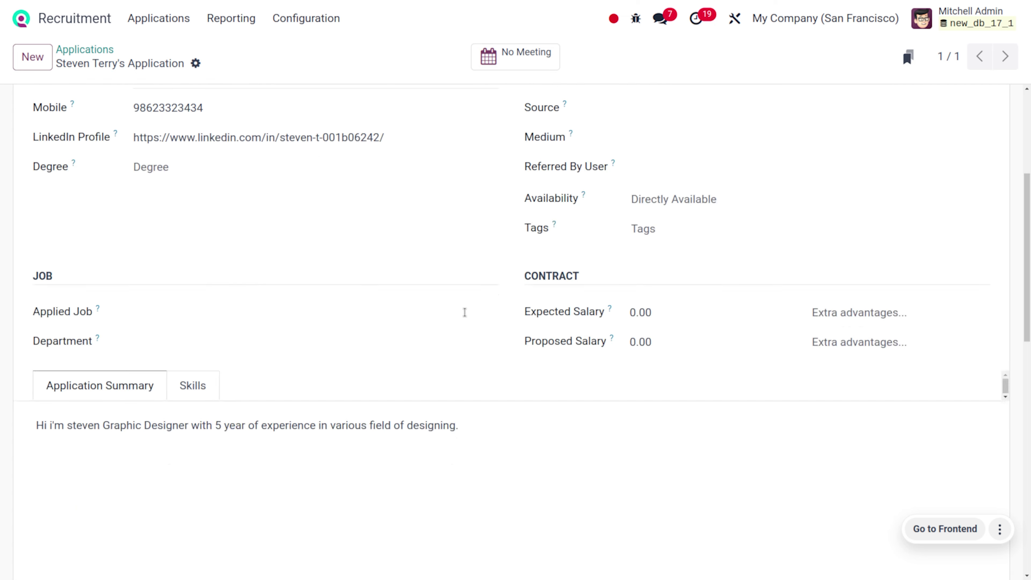
pyautogui.scroll(10, 465, 313)
pyautogui.scroll(1, 465, 313)
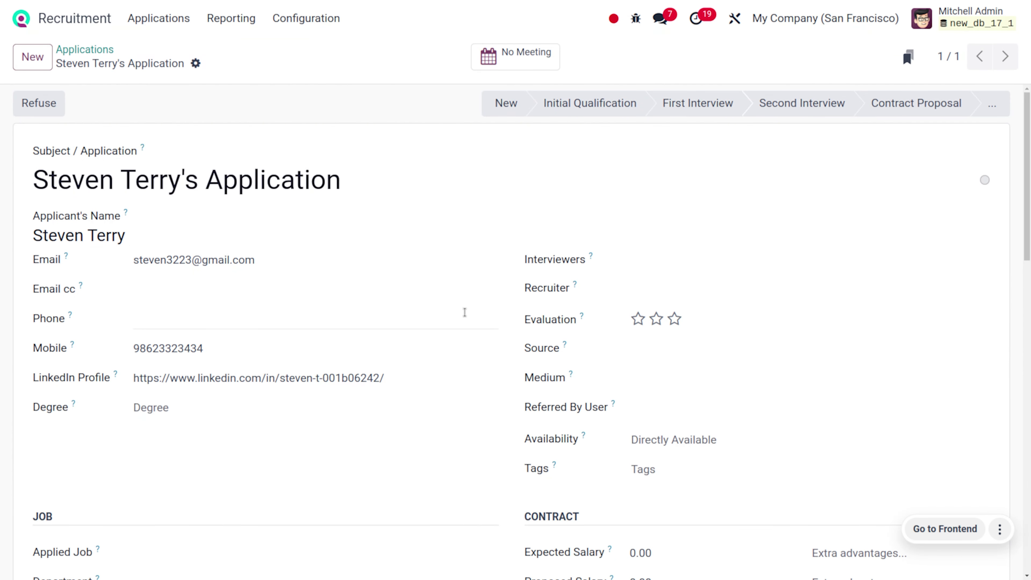